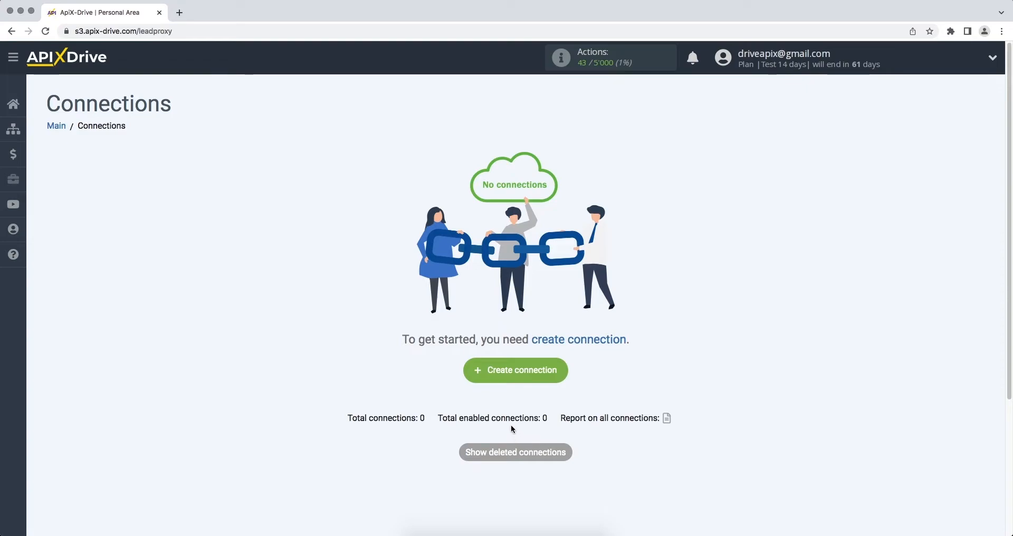
- Start a new connection with Salesforce CRM as the data source system
{"action": "left_click", "coordinate": [484, 379]}
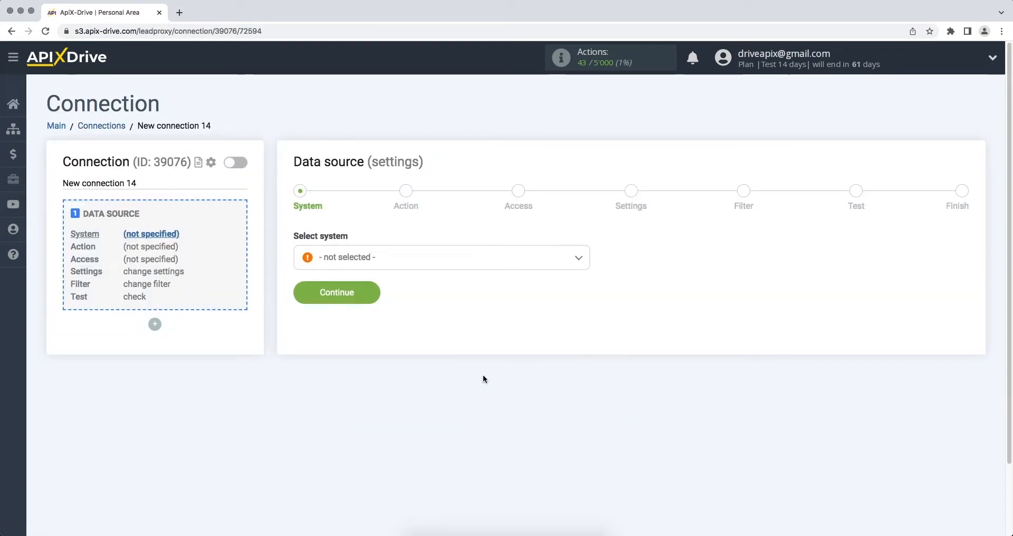
{"action": "left_click", "coordinate": [533, 264]}
{"action": "left_click_drag", "start_coordinate": [584, 277], "coordinate": [584, 397]}
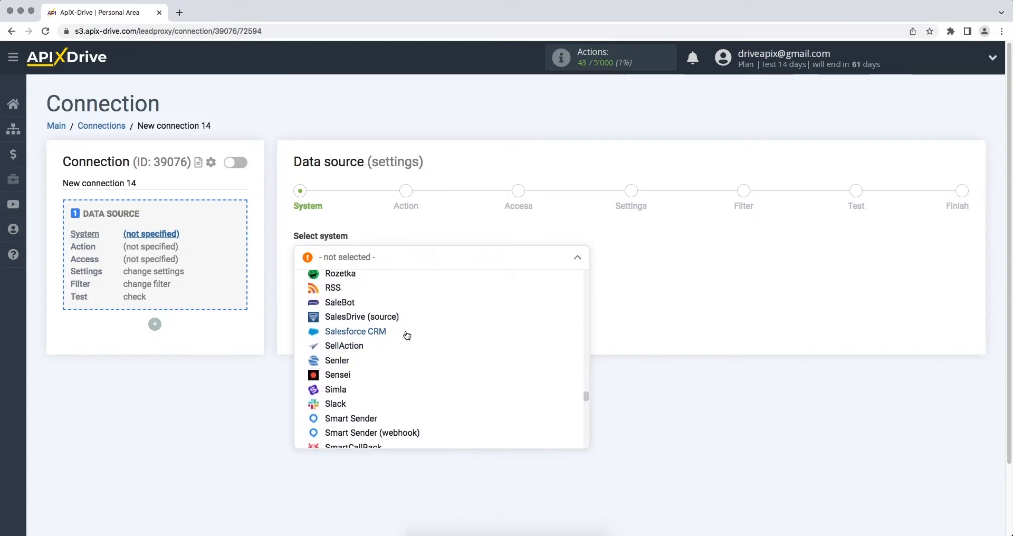
{"action": "left_click", "coordinate": [407, 332]}
{"action": "left_click", "coordinate": [302, 302]}
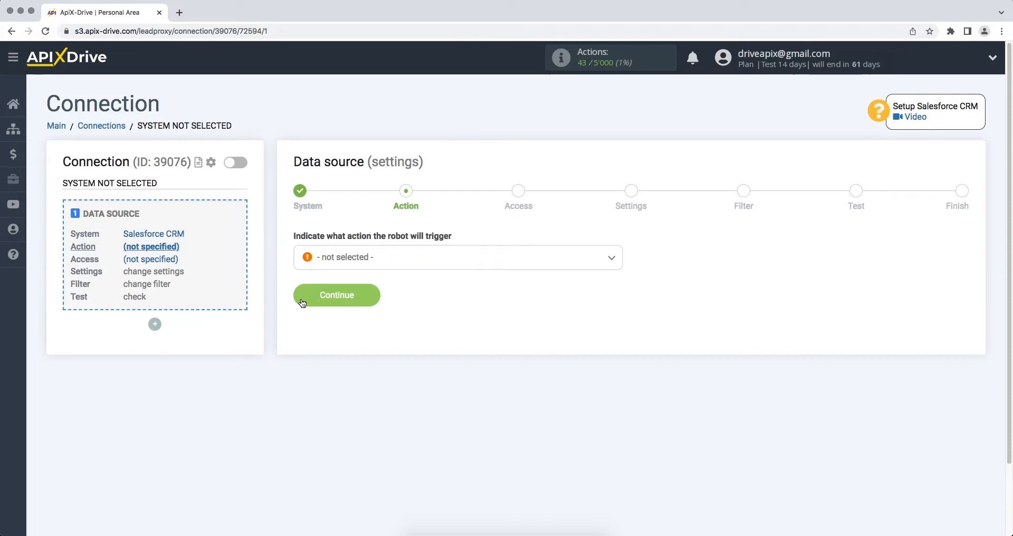
- Set the Salesforce source action to Get Leads (new)
{"action": "left_click", "coordinate": [345, 255]}
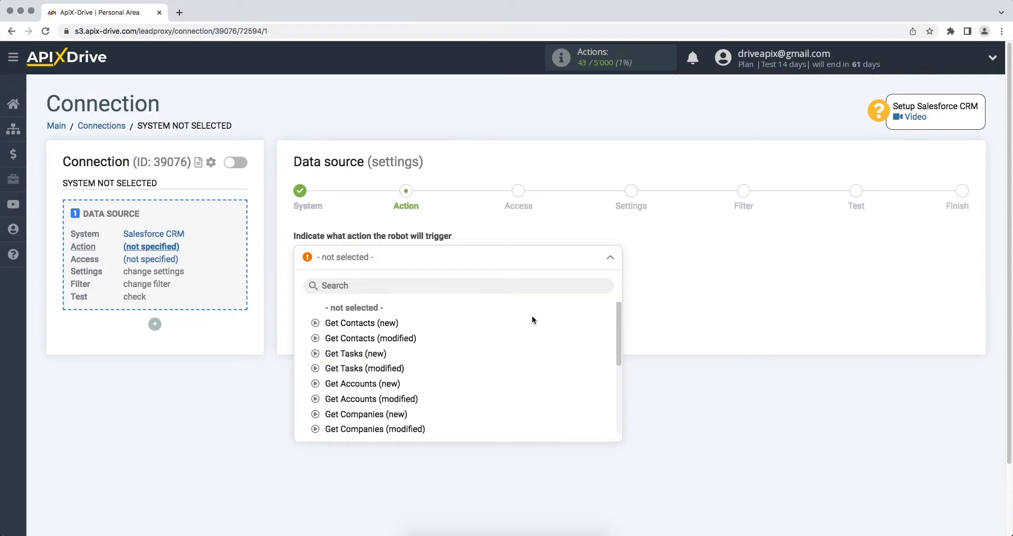
{"action": "left_click_drag", "start_coordinate": [619, 305], "coordinate": [617, 368]}
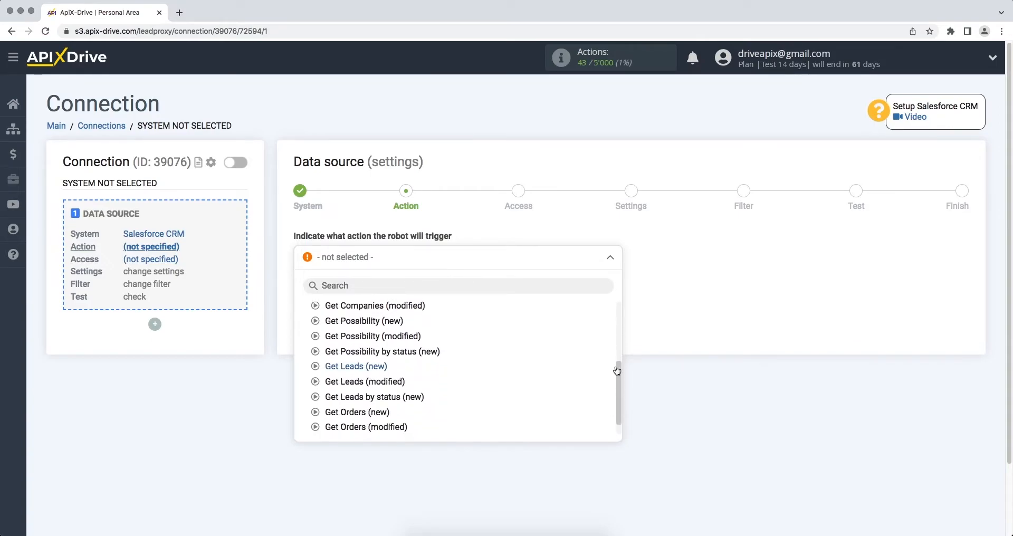
{"action": "left_click", "coordinate": [372, 372]}
{"action": "left_click", "coordinate": [298, 304]}
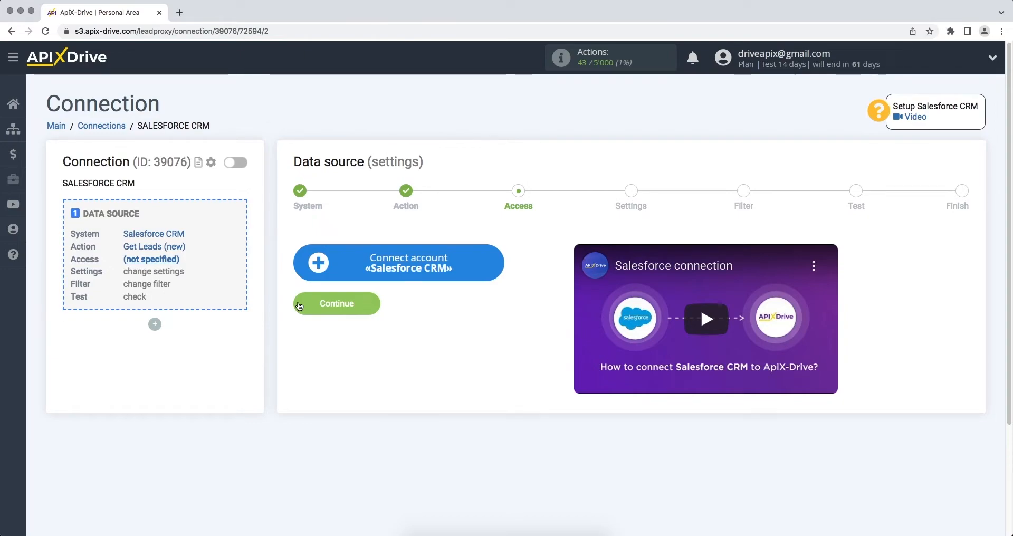
- Sign in to the Salesforce CRM account with its username and password
{"action": "left_click", "coordinate": [318, 269]}
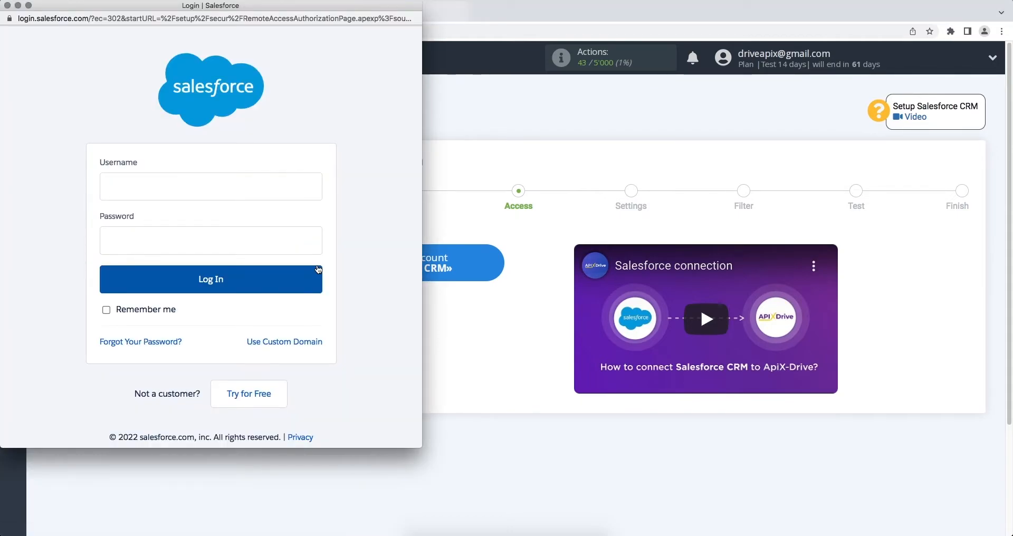
{"action": "left_click", "coordinate": [265, 190]}
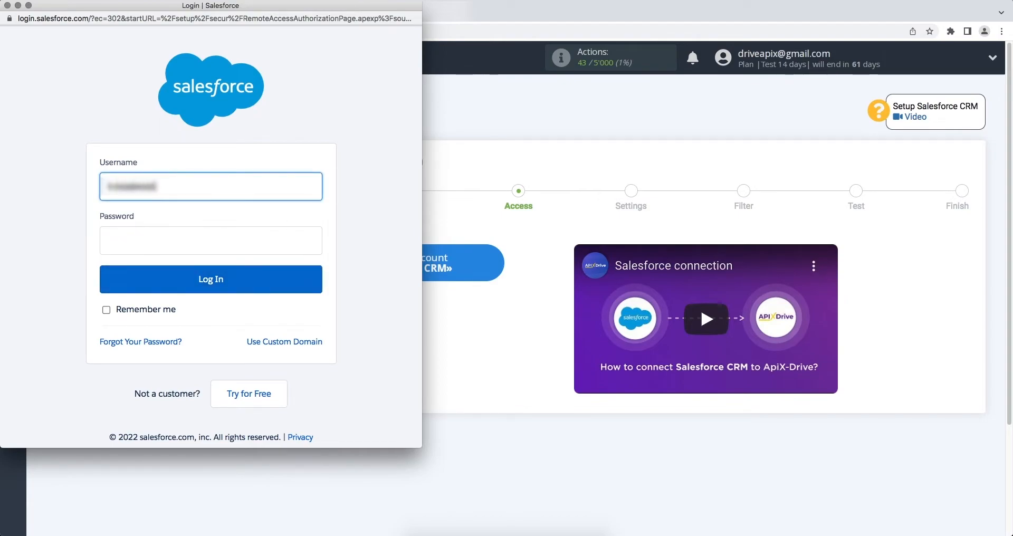
{"action": "left_click", "coordinate": [256, 237]}
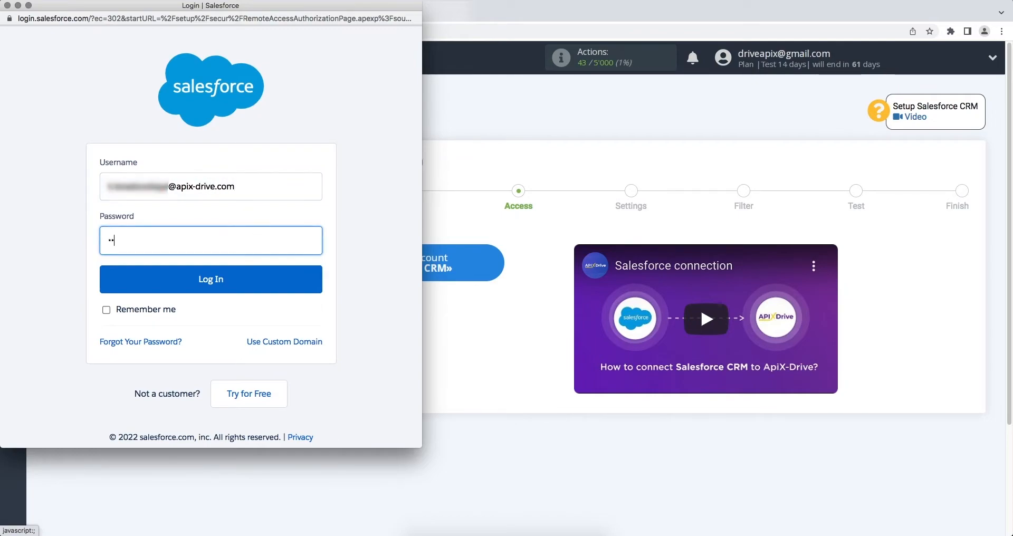
{"action": "type", "text": "••••••••••••"}
{"action": "left_click", "coordinate": [259, 280]}
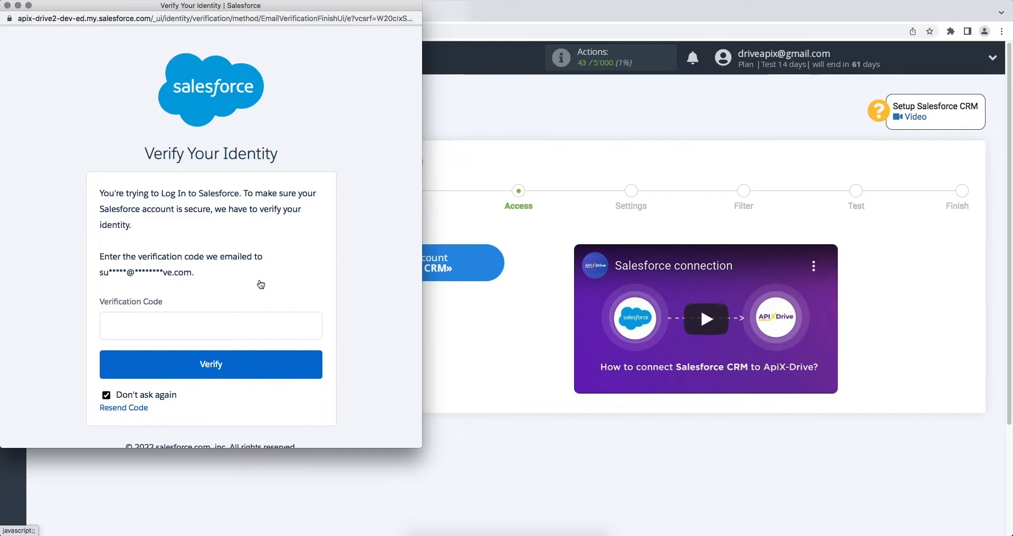
- Verify the Salesforce sign-in with the emailed verification code
{"action": "left_click", "coordinate": [230, 322]}
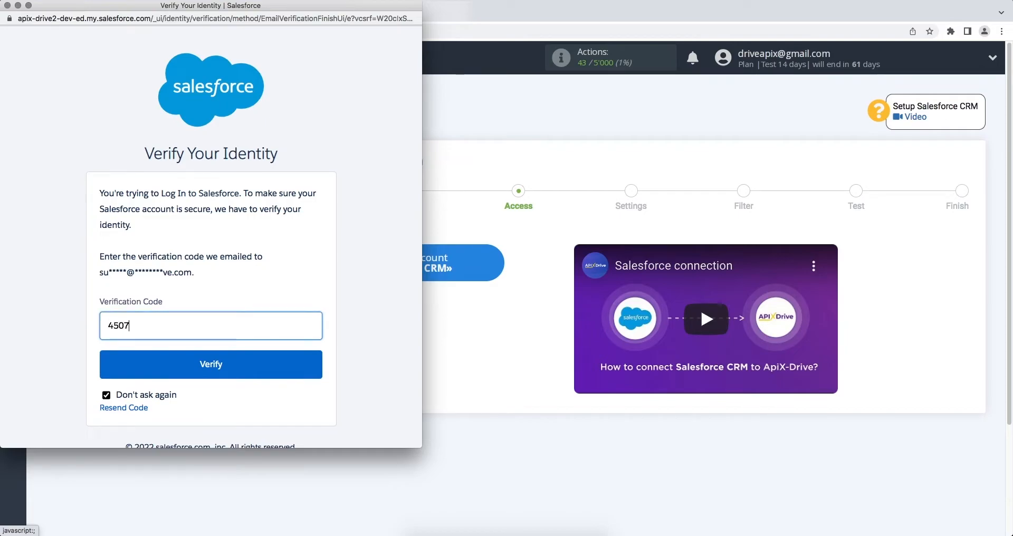
{"action": "left_click", "coordinate": [237, 376]}
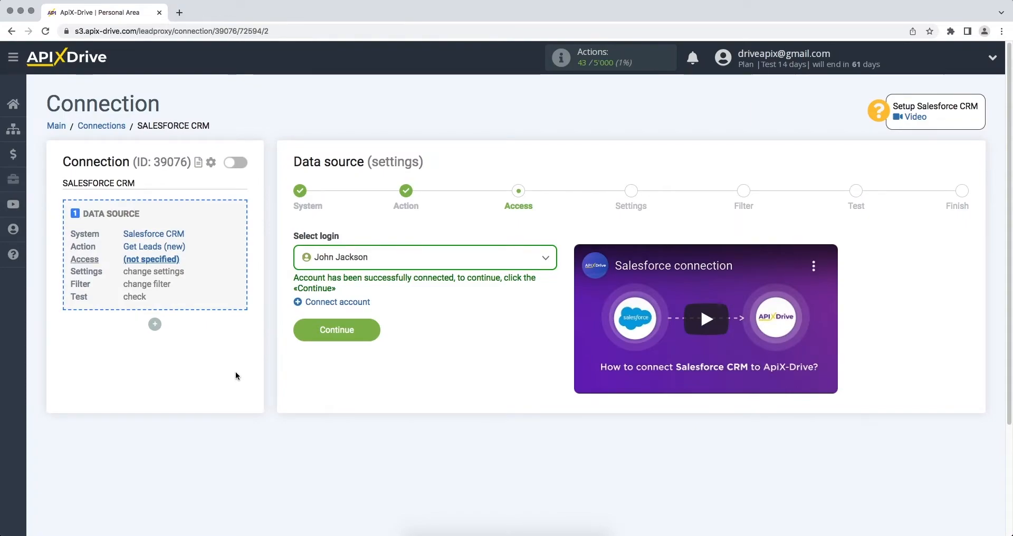
- Keep the connected Salesforce login and skip Settings and Filter to load sample lead data
{"action": "left_click", "coordinate": [354, 264]}
{"action": "left_click", "coordinate": [349, 338]}
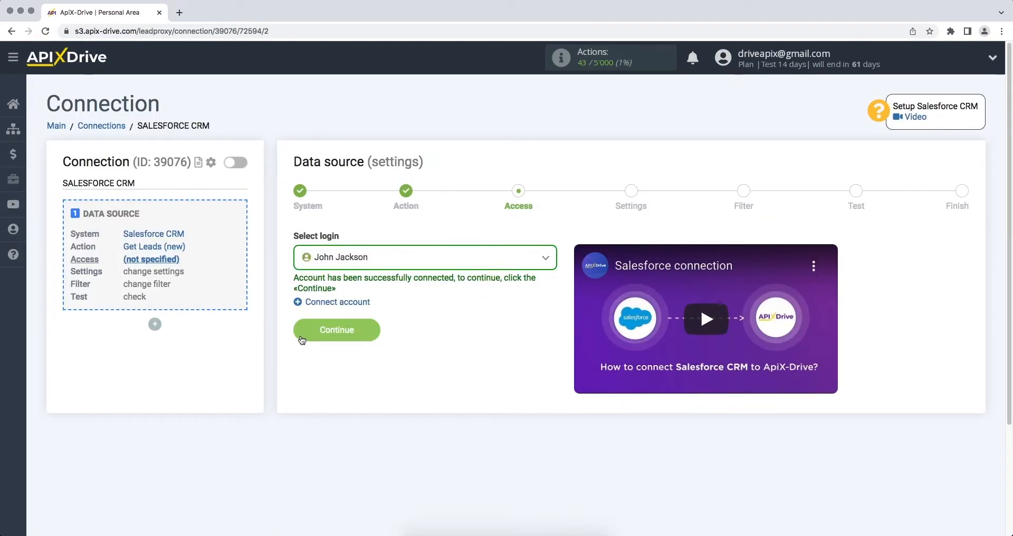
{"action": "left_click", "coordinate": [301, 339]}
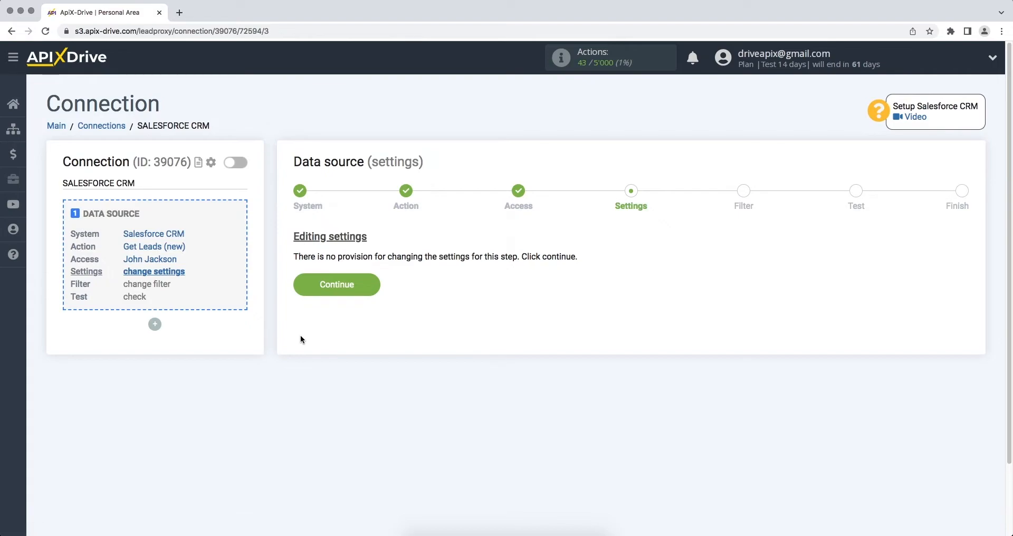
{"action": "left_click", "coordinate": [297, 285]}
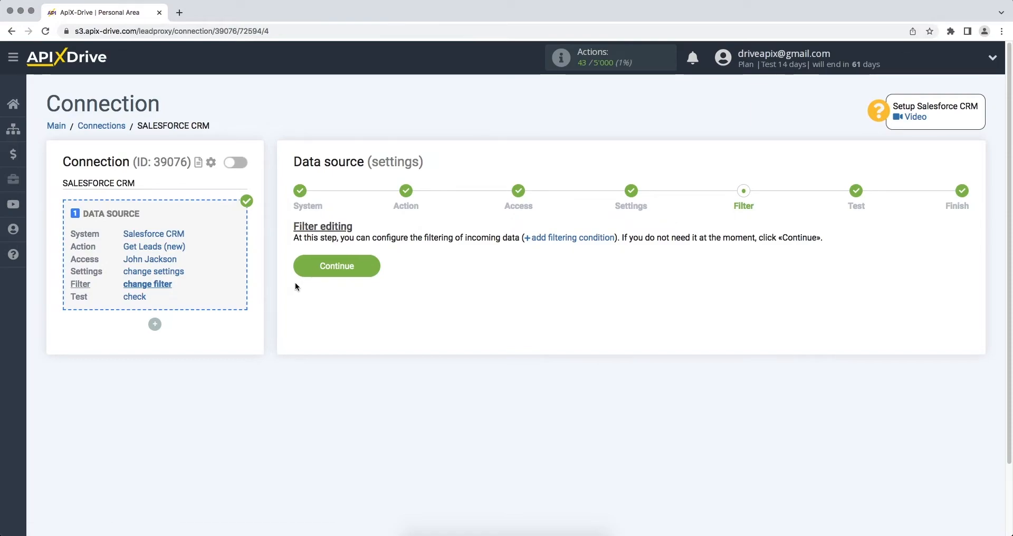
{"action": "left_click", "coordinate": [299, 270]}
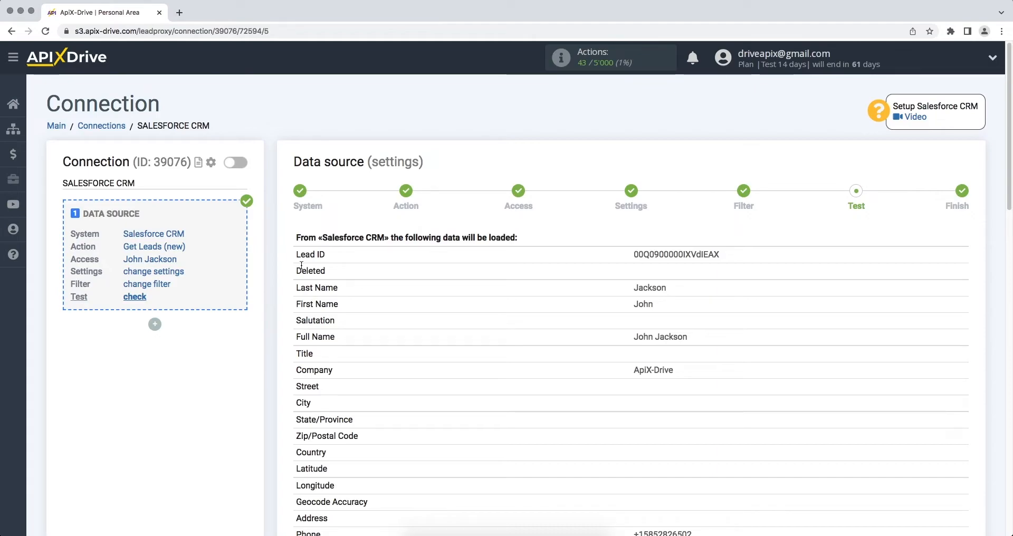
- Review the sample lead data, finish the source setup, and begin the data destination
{"action": "scroll", "coordinate": [297, 267], "scroll_direction": "down", "scroll_amount": 7}
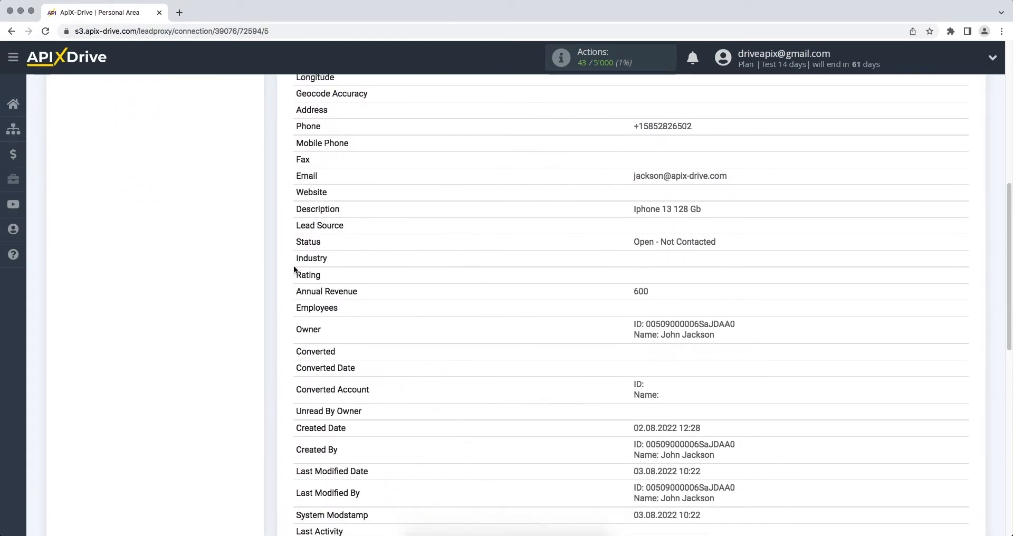
{"action": "scroll", "coordinate": [293, 268], "scroll_direction": "down", "scroll_amount": 7}
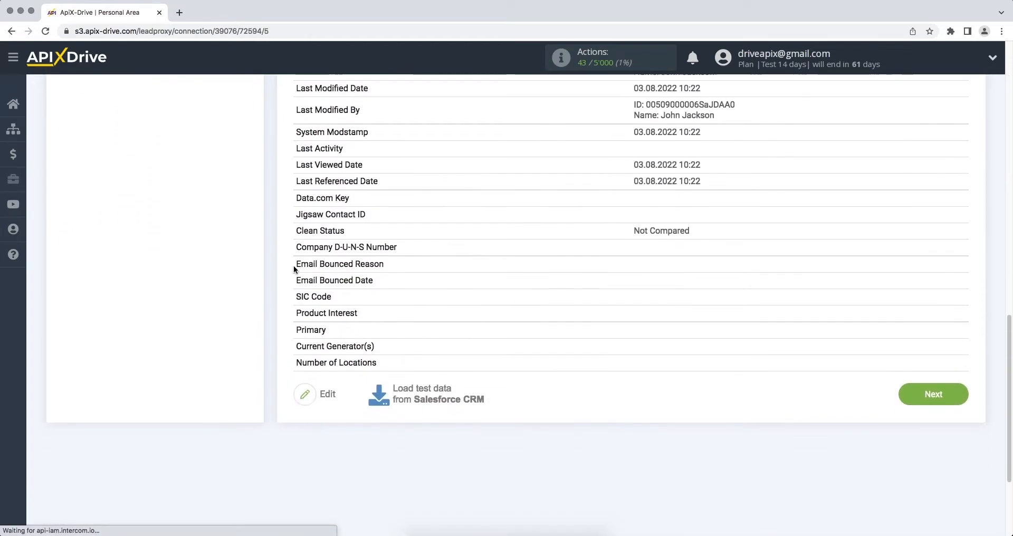
{"action": "left_click", "coordinate": [901, 392]}
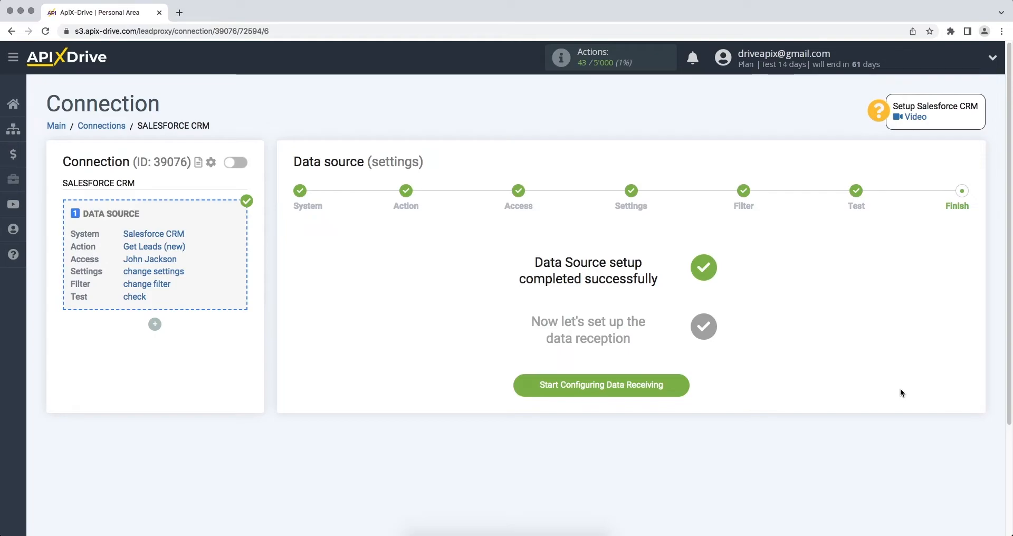
{"action": "left_click", "coordinate": [599, 387]}
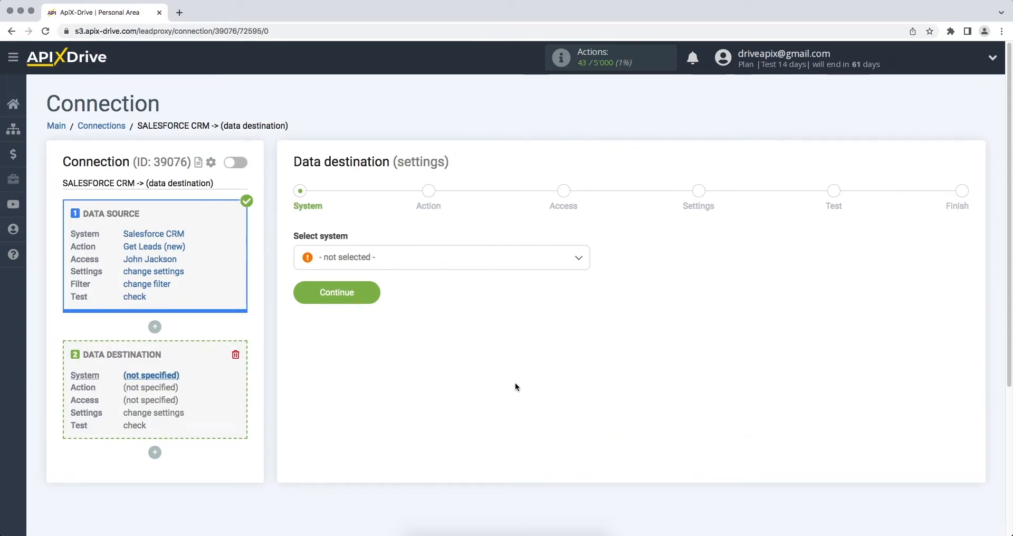
- Choose Todoist as the data destination system
{"action": "left_click", "coordinate": [527, 264]}
{"action": "left_click_drag", "start_coordinate": [585, 278], "coordinate": [591, 424]}
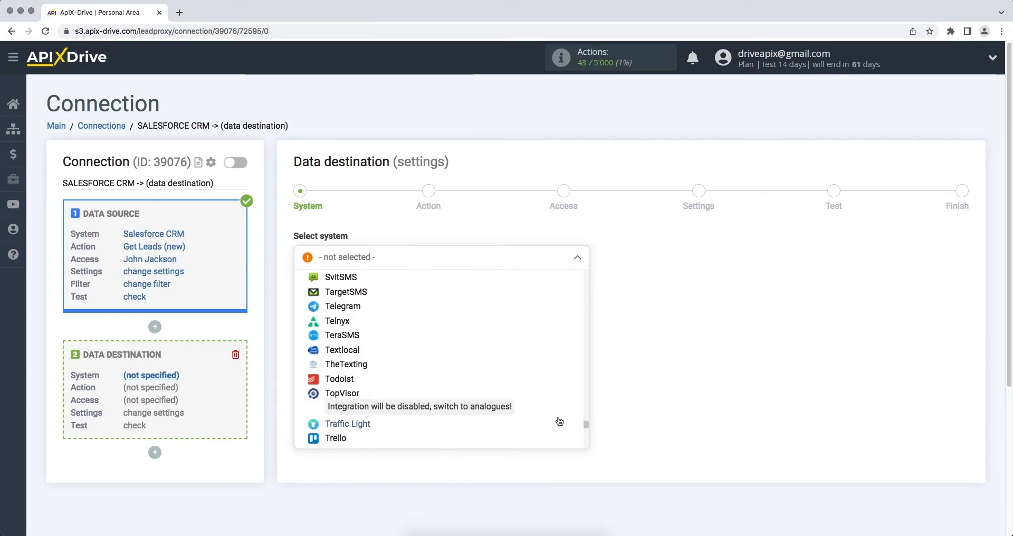
{"action": "left_click", "coordinate": [340, 379]}
{"action": "left_click", "coordinate": [301, 294]}
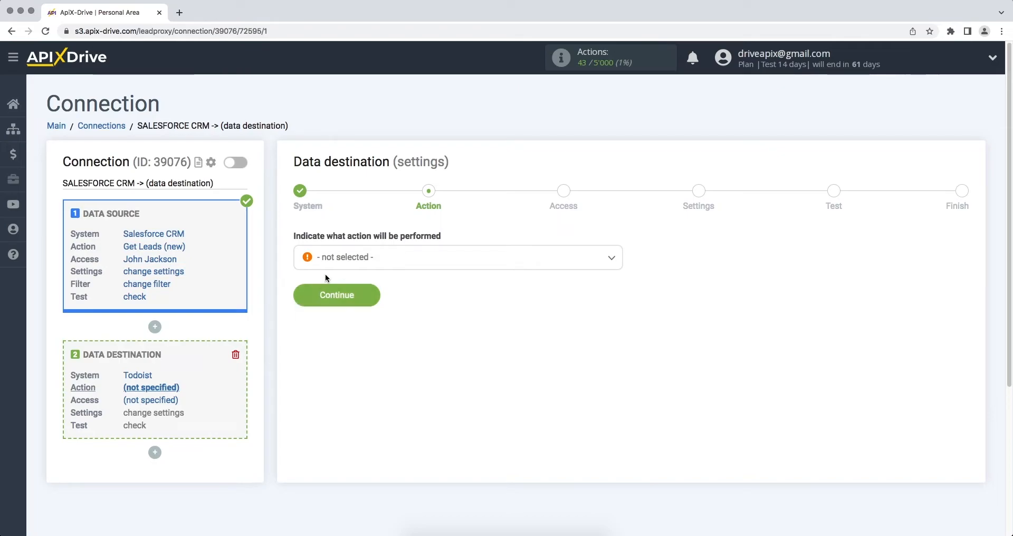
- Set the Todoist destination action to Create Task
{"action": "left_click", "coordinate": [340, 263]}
{"action": "left_click", "coordinate": [343, 326]}
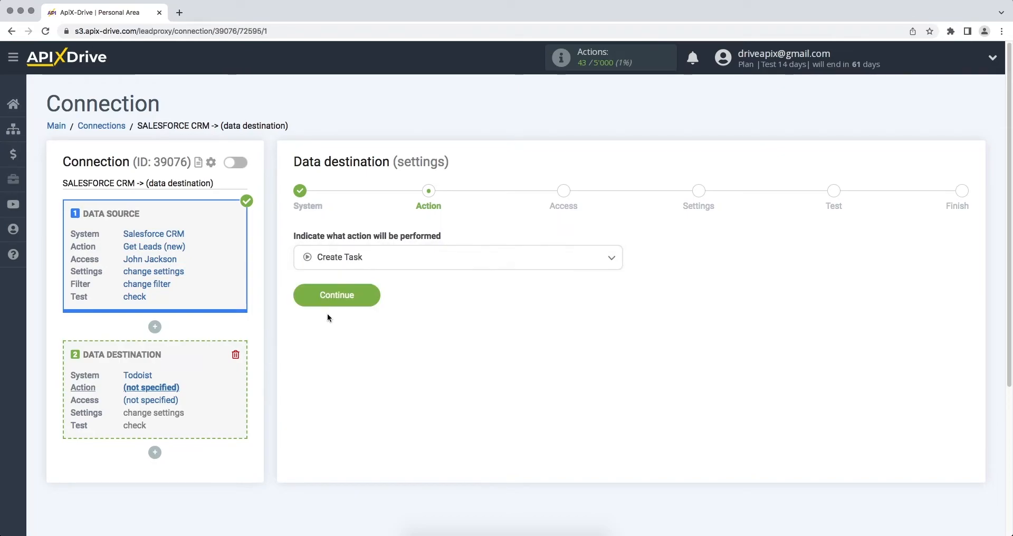
{"action": "left_click", "coordinate": [303, 299]}
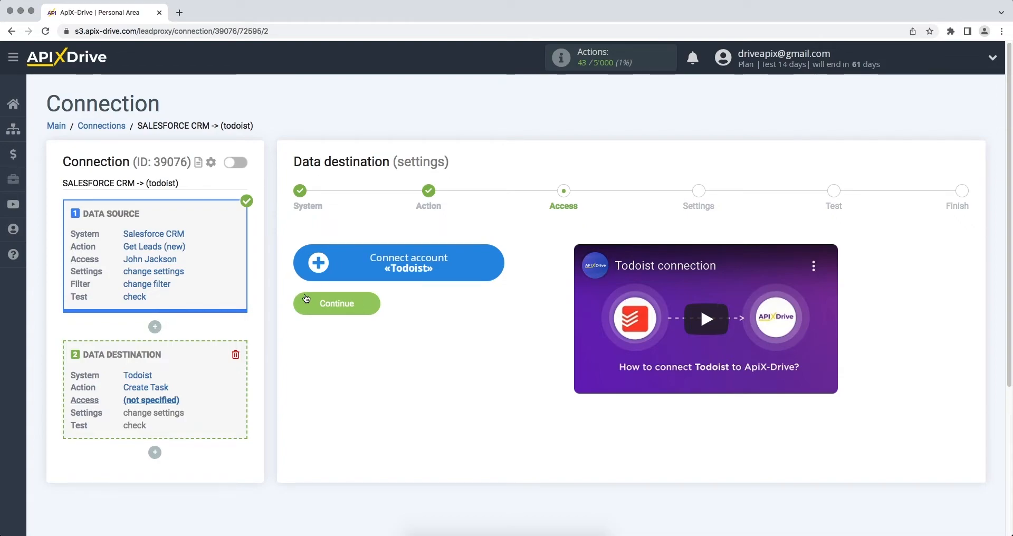
- Log in to Todoist with the account email and password and grant ApiX-Drive access
{"action": "left_click", "coordinate": [313, 270]}
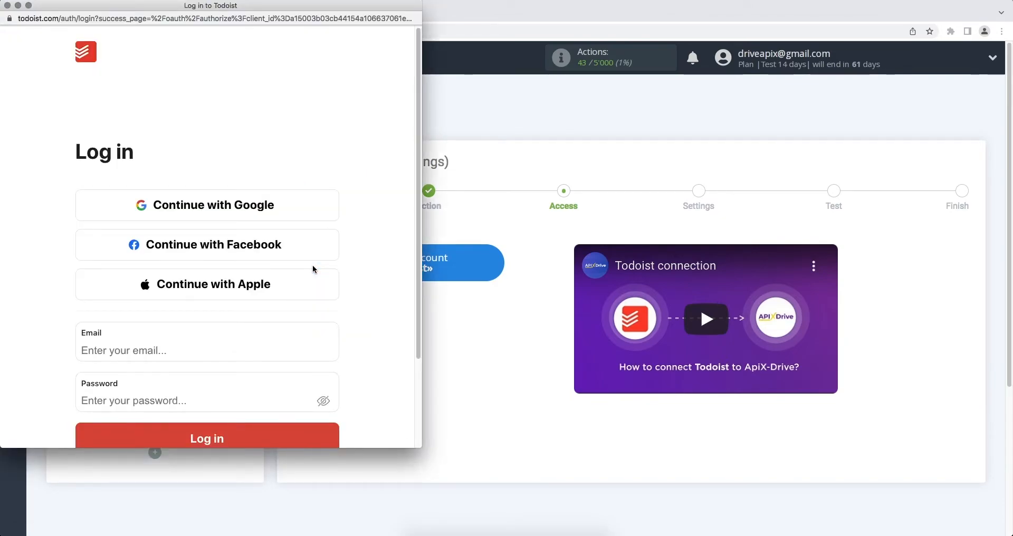
{"action": "scroll", "coordinate": [312, 264], "scroll_direction": "down", "scroll_amount": 2}
{"action": "left_click", "coordinate": [256, 295]}
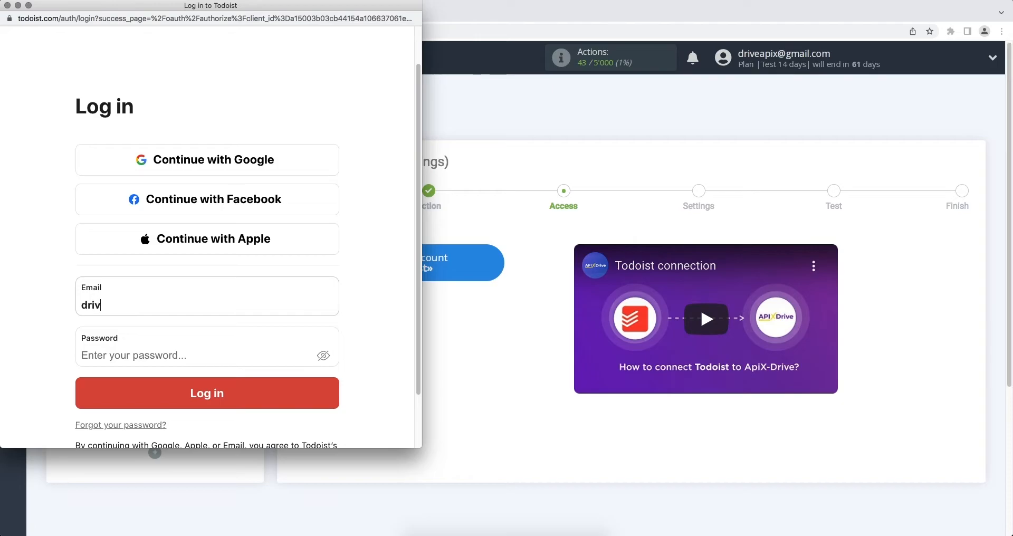
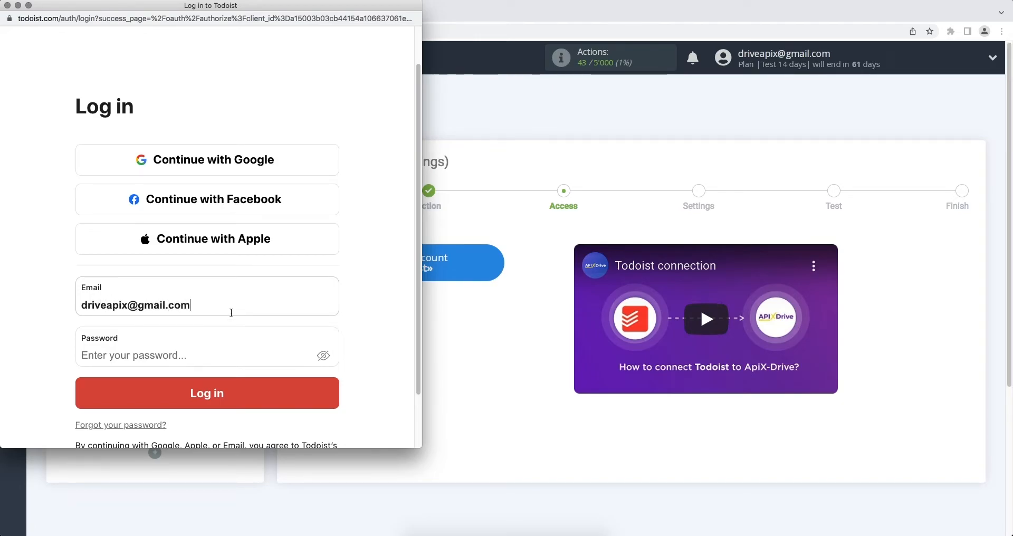
{"action": "key", "text": "Tab"}
{"action": "type", "text": "********"}
{"action": "left_click", "coordinate": [213, 394]}
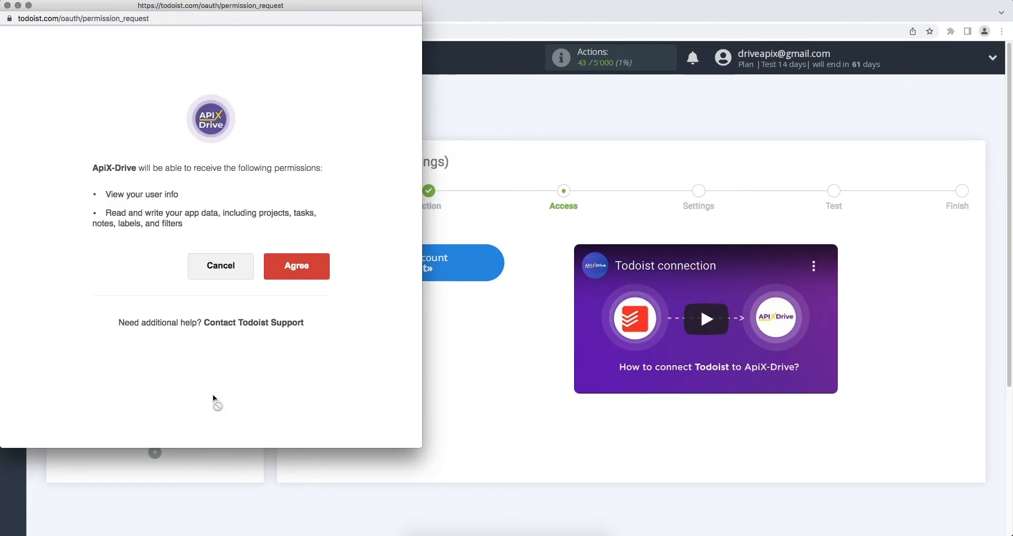
{"action": "left_click", "coordinate": [280, 275]}
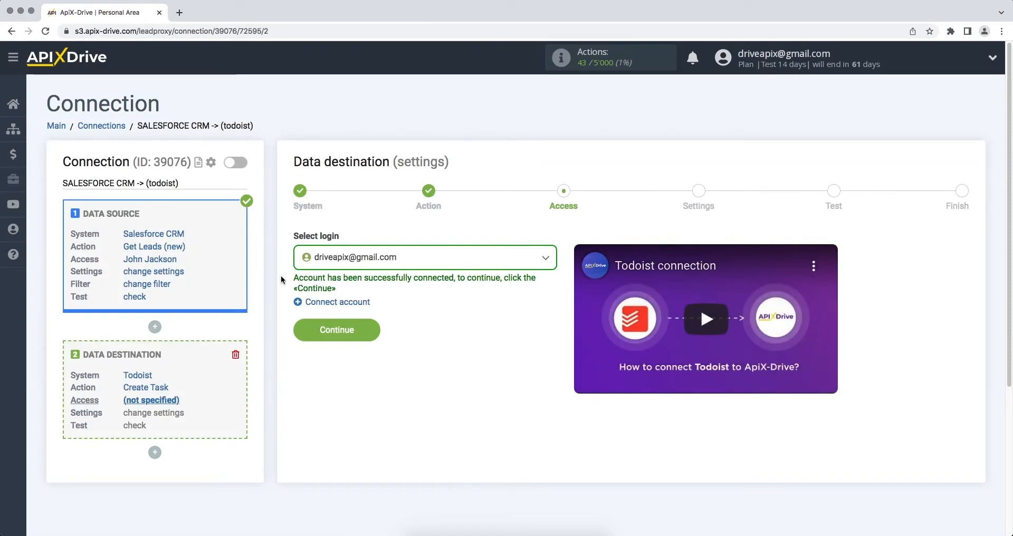
- Use the connected Todoist login and send tasks to the ApiX-Drive project
{"action": "left_click", "coordinate": [316, 258]}
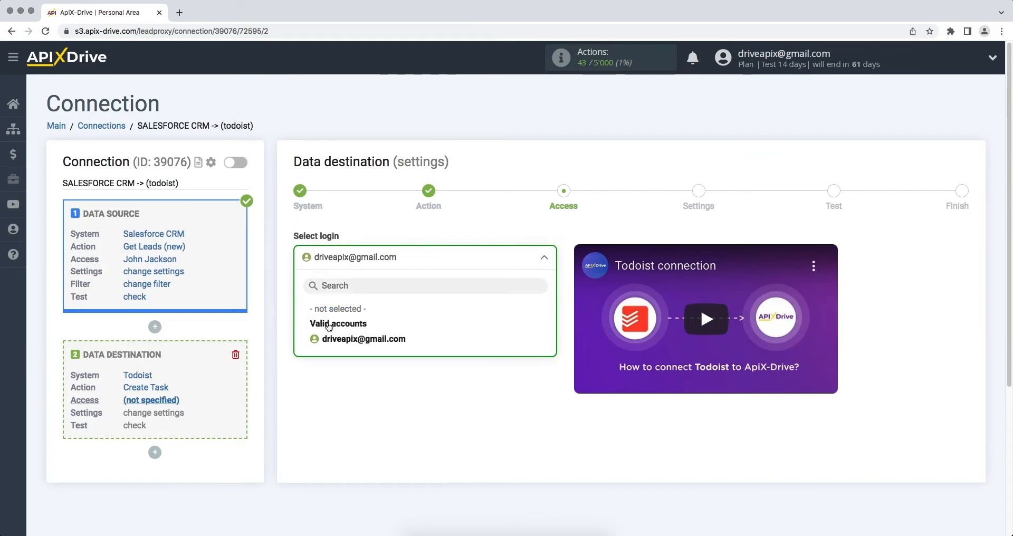
{"action": "left_click", "coordinate": [329, 340]}
{"action": "left_click", "coordinate": [299, 334]}
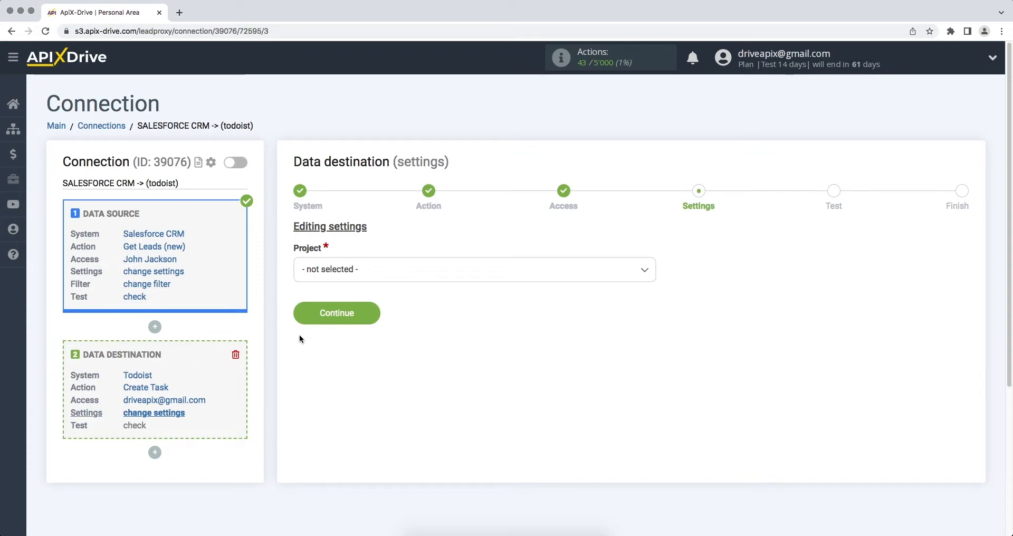
{"action": "left_click", "coordinate": [346, 270]}
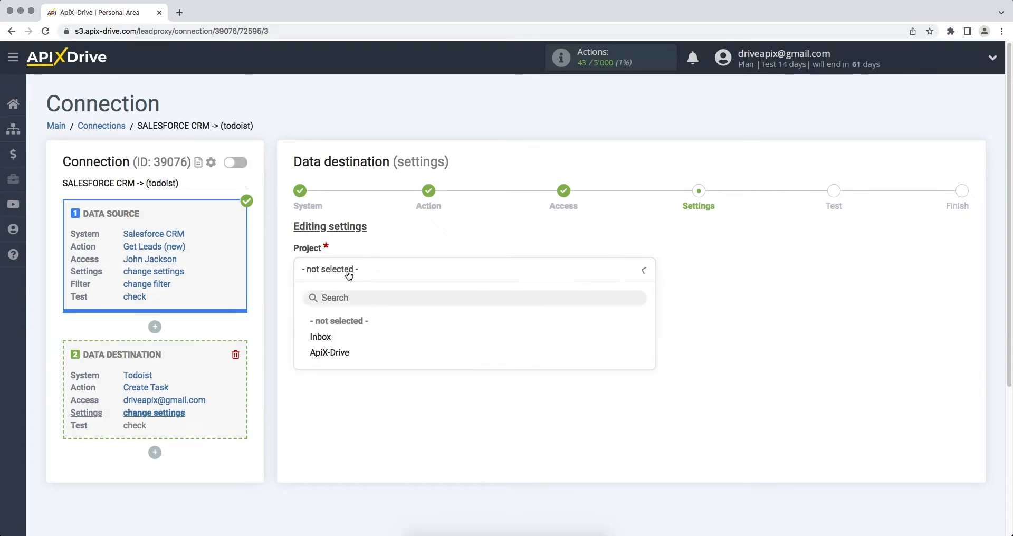
{"action": "left_click", "coordinate": [336, 351]}
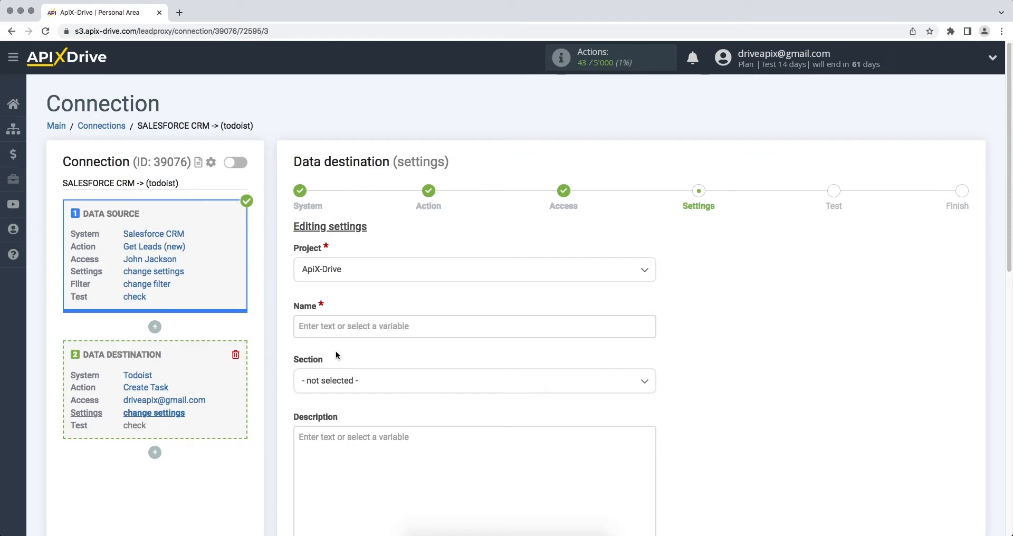
- Set the task Name to 'New lead from Salesforce CRM' followed by the lead's First Name
{"action": "left_click", "coordinate": [320, 326]}
{"action": "scroll", "coordinate": [633, 243], "scroll_direction": "down", "scroll_amount": 1}
{"action": "left_click_drag", "start_coordinate": [648, 240], "coordinate": [553, 310]}
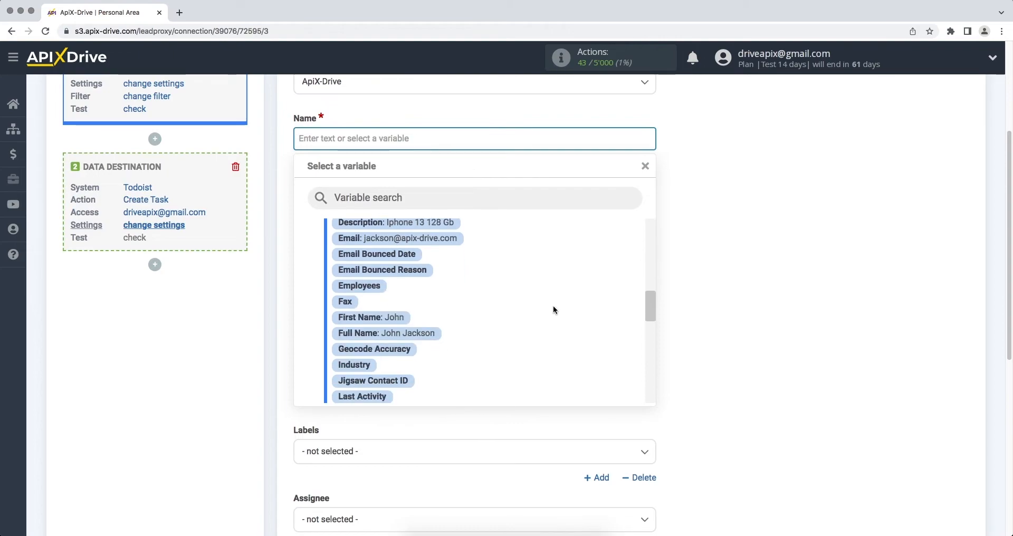
{"action": "left_click", "coordinate": [404, 317]}
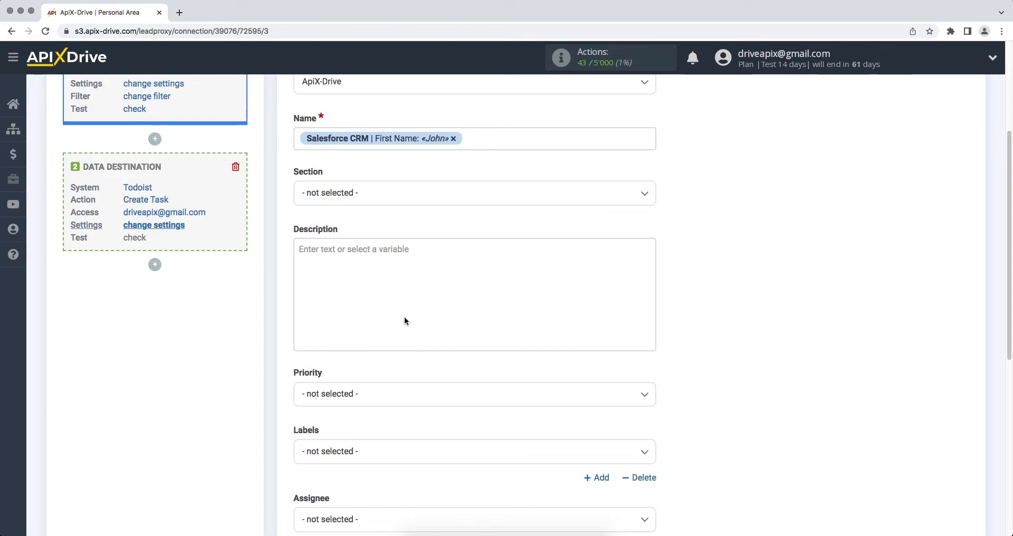
{"action": "left_click", "coordinate": [297, 136]}
{"action": "type", "text": "New lead f"}
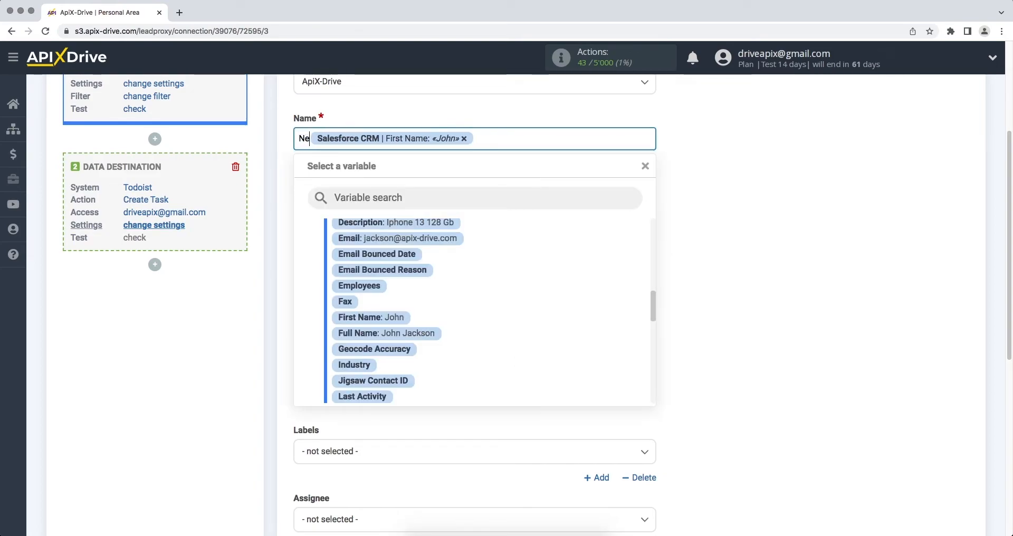
{"action": "type", "text": "rom Salesf"}
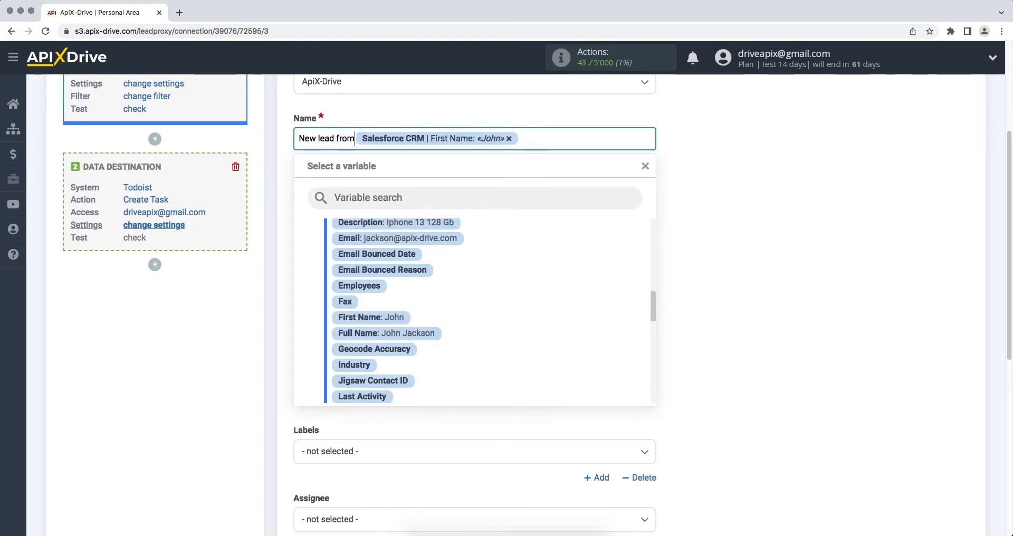
{"action": "type", "text": "orce CRM"}
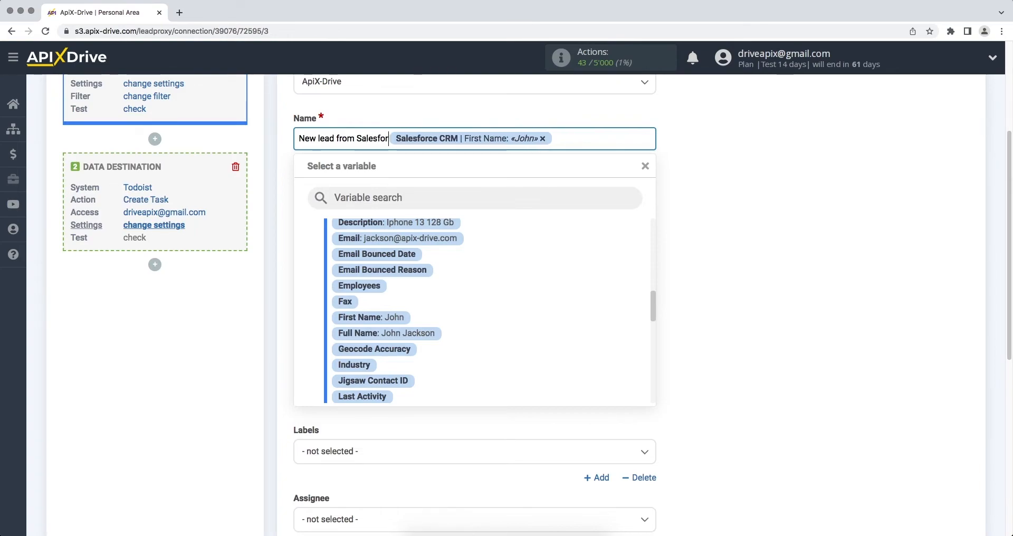
{"action": "left_click", "coordinate": [777, 239]}
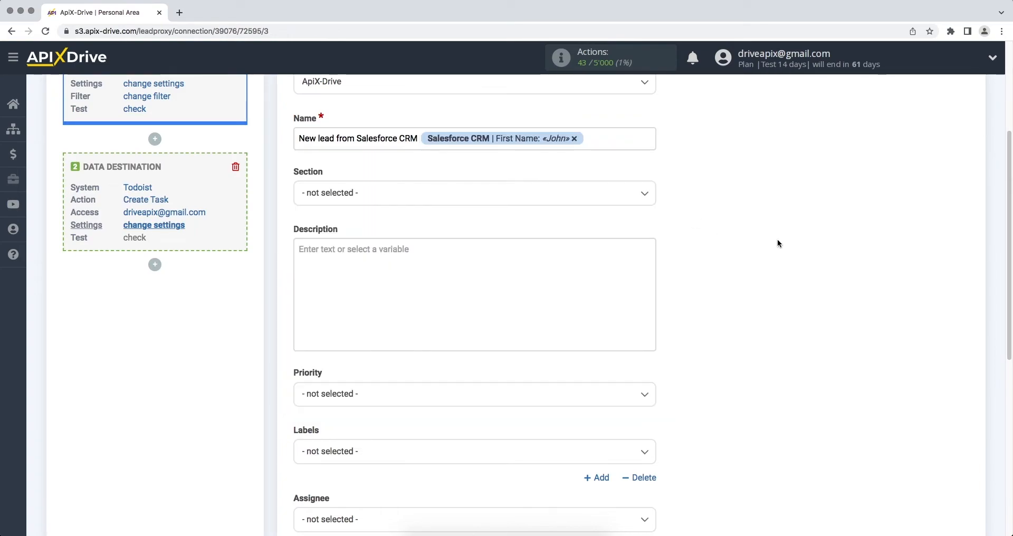
- Add Name and Email description lines filled with the lead's Full Name and Email
{"action": "left_click", "coordinate": [562, 261]}
{"action": "type", "text": "Name"}
{"action": "left_click_drag", "start_coordinate": [653, 323], "coordinate": [653, 406]}
{"action": "left_click", "coordinate": [439, 373]}
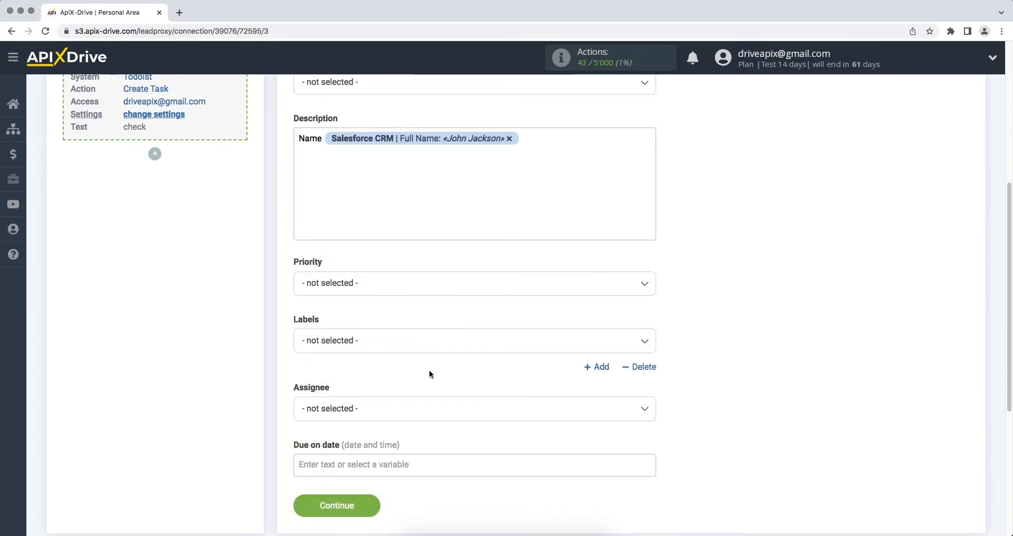
{"action": "key", "text": "Return"}
{"action": "type", "text": "Email"}
{"action": "left_click", "coordinate": [376, 162]}
{"action": "left_click_drag", "start_coordinate": [649, 410], "coordinate": [649, 390]}
{"action": "scroll", "coordinate": [528, 401], "scroll_direction": "down", "scroll_amount": 1}
{"action": "left_click", "coordinate": [454, 396]}
- Add Phone and Product description lines filled with the lead's Phone and Description
{"action": "key", "text": "Return"}
{"action": "type", "text": "Phone"}
{"action": "left_click", "coordinate": [411, 170]}
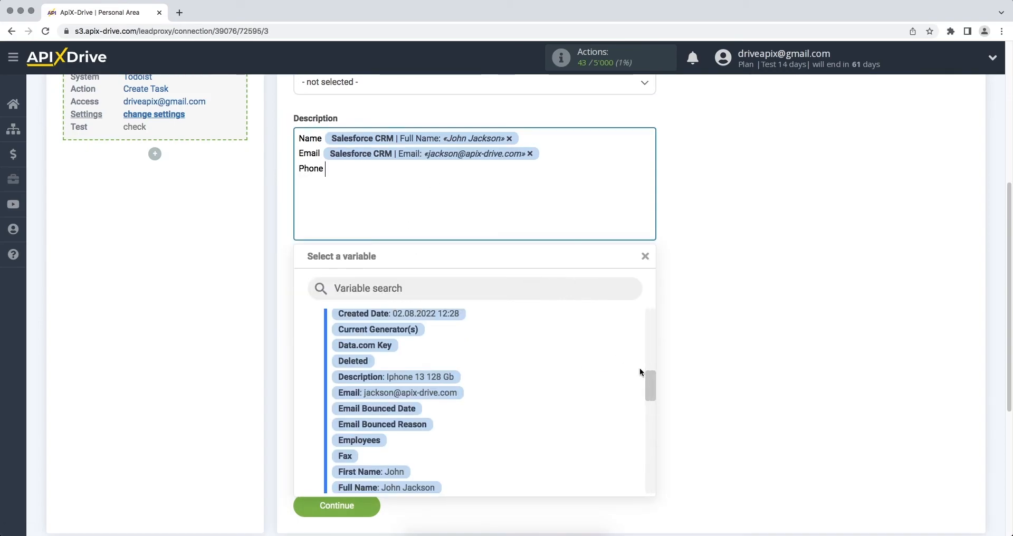
{"action": "left_click_drag", "start_coordinate": [650, 382], "coordinate": [648, 453]}
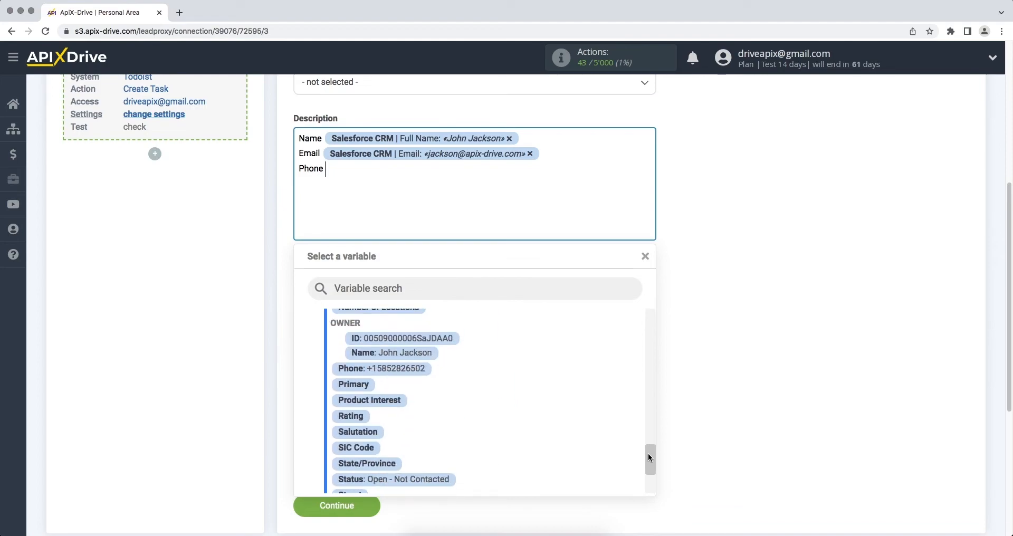
{"action": "left_click", "coordinate": [409, 368]}
{"action": "type", "text": "Product"}
{"action": "left_click", "coordinate": [376, 226]}
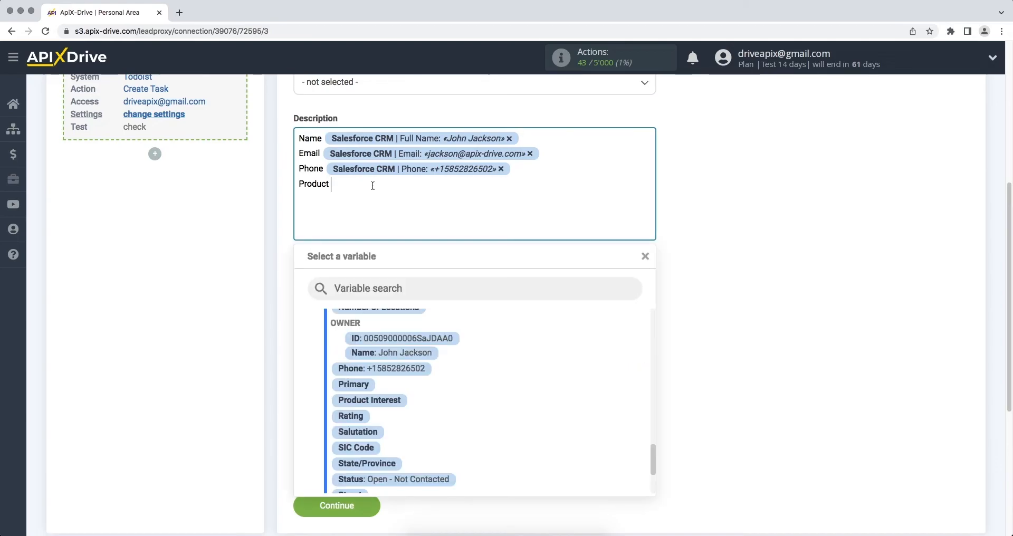
{"action": "left_click_drag", "start_coordinate": [649, 458], "coordinate": [647, 397]}
{"action": "left_click", "coordinate": [454, 329]}
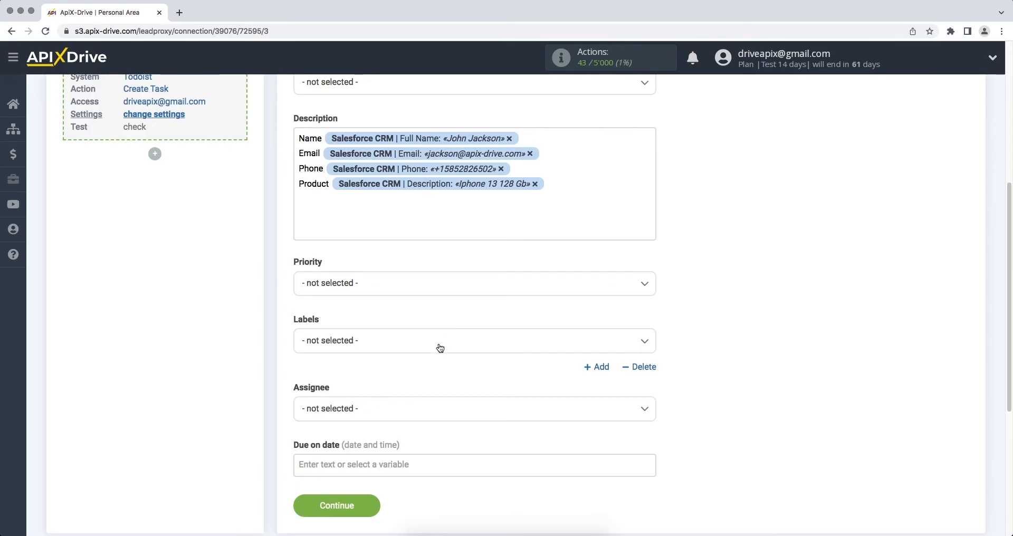
- Save the task settings and send a test task to Todoist
{"action": "left_click", "coordinate": [320, 499]}
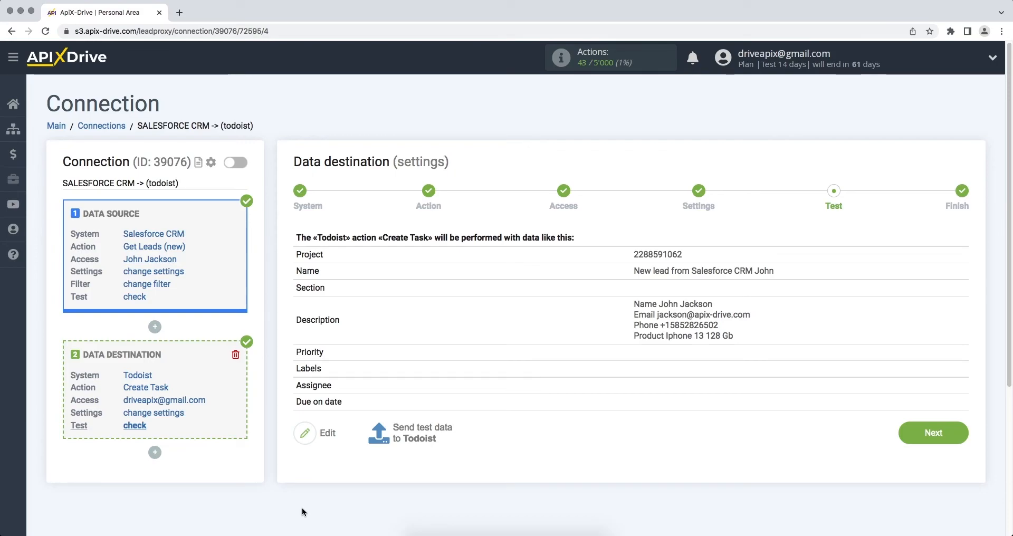
{"action": "left_click", "coordinate": [405, 437]}
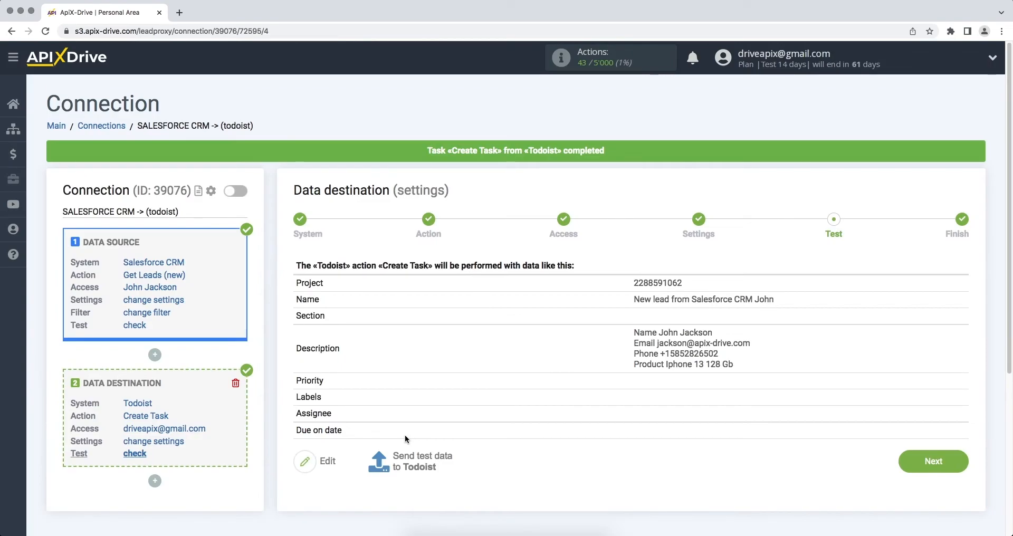
- Verify the test lead task with name, email, phone and product in Todoist, then advance ApiX-Drive to Finish
{"action": "key", "text": "super+grave"}
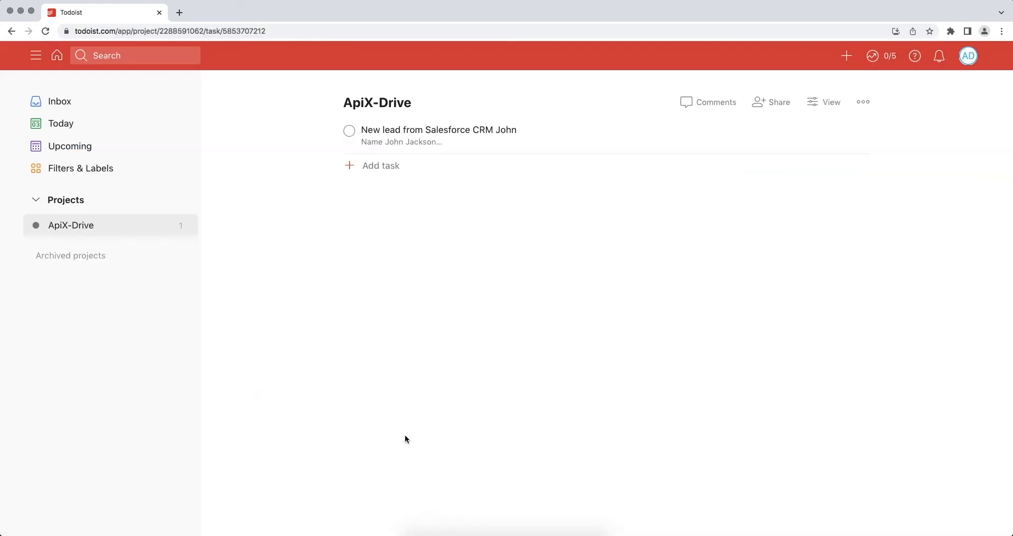
{"action": "left_click", "coordinate": [412, 131]}
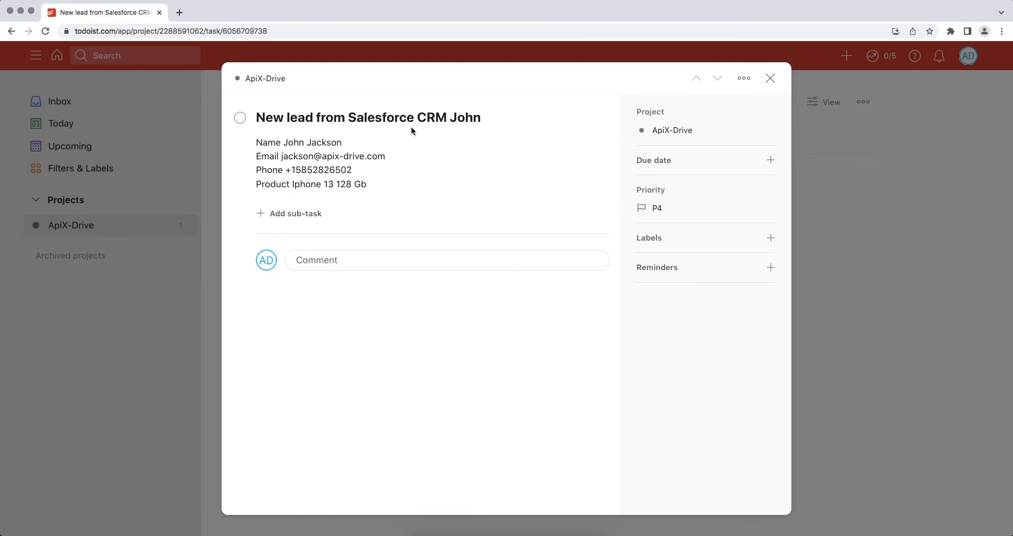
{"action": "key", "text": "super+grave"}
{"action": "left_click", "coordinate": [944, 467]}
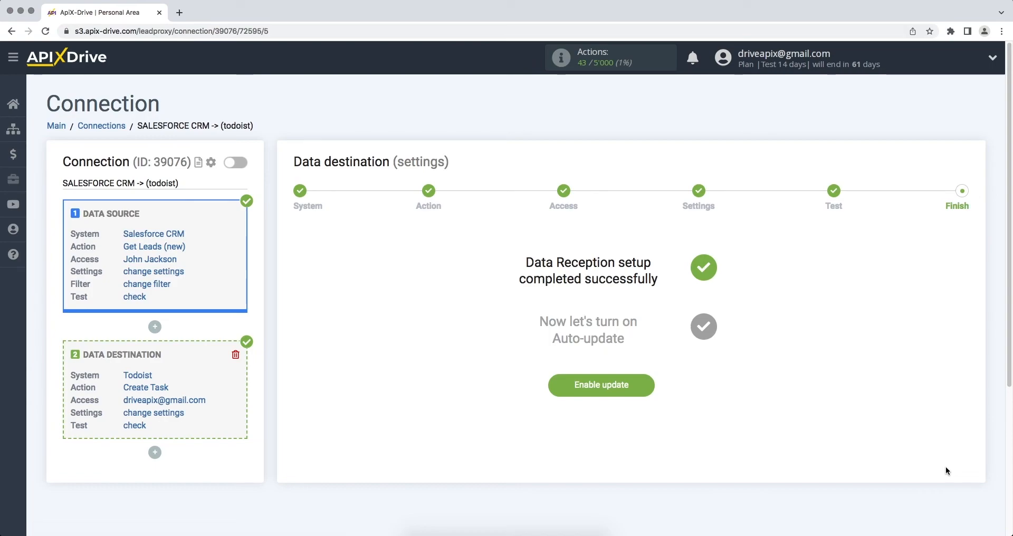
- Enable auto-update on the SALESFORCE CRM -> todoist connection and save a 5-minute update interval
{"action": "left_click", "coordinate": [591, 389]}
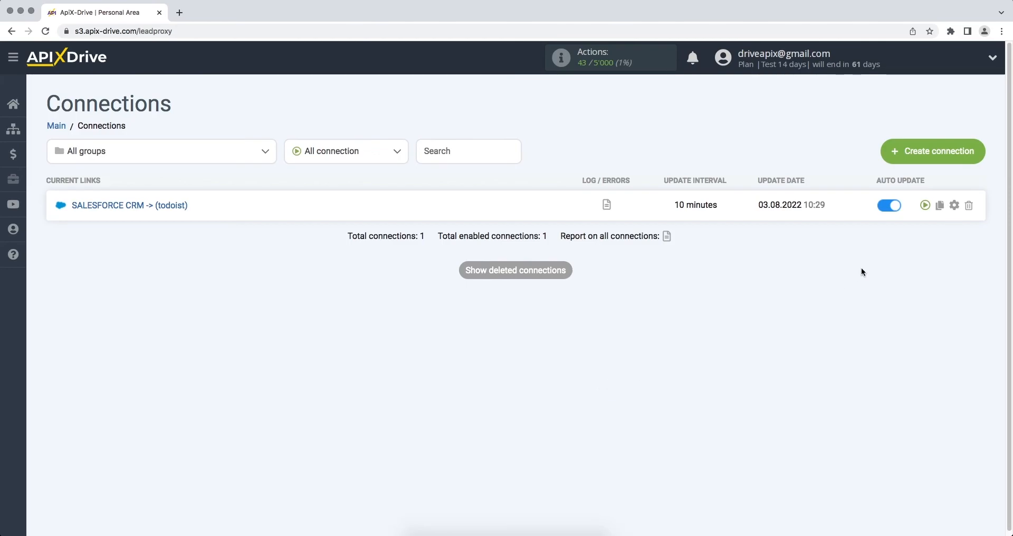
{"action": "left_click", "coordinate": [952, 205]}
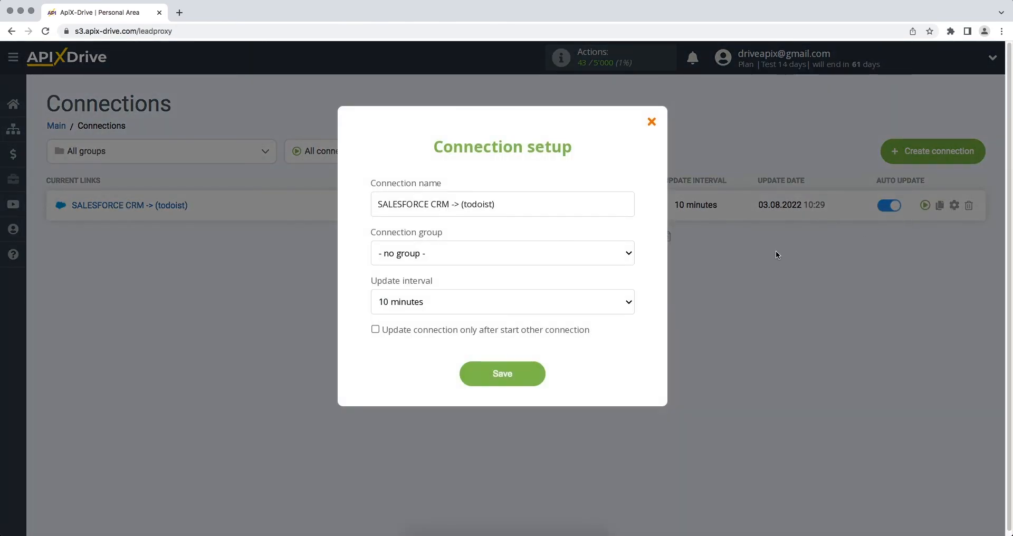
{"action": "left_click", "coordinate": [625, 301]}
{"action": "left_click", "coordinate": [624, 291]}
{"action": "left_click", "coordinate": [467, 377]}
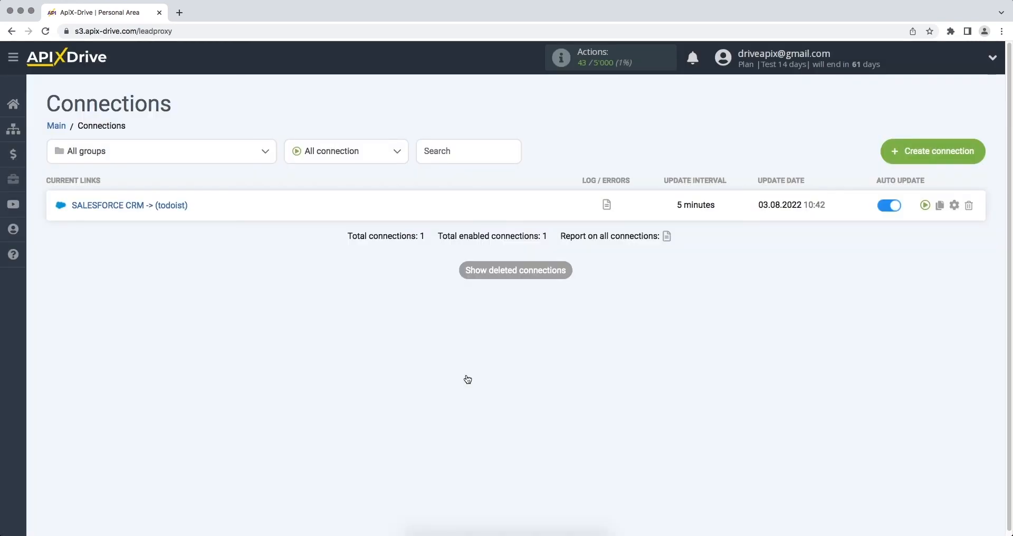